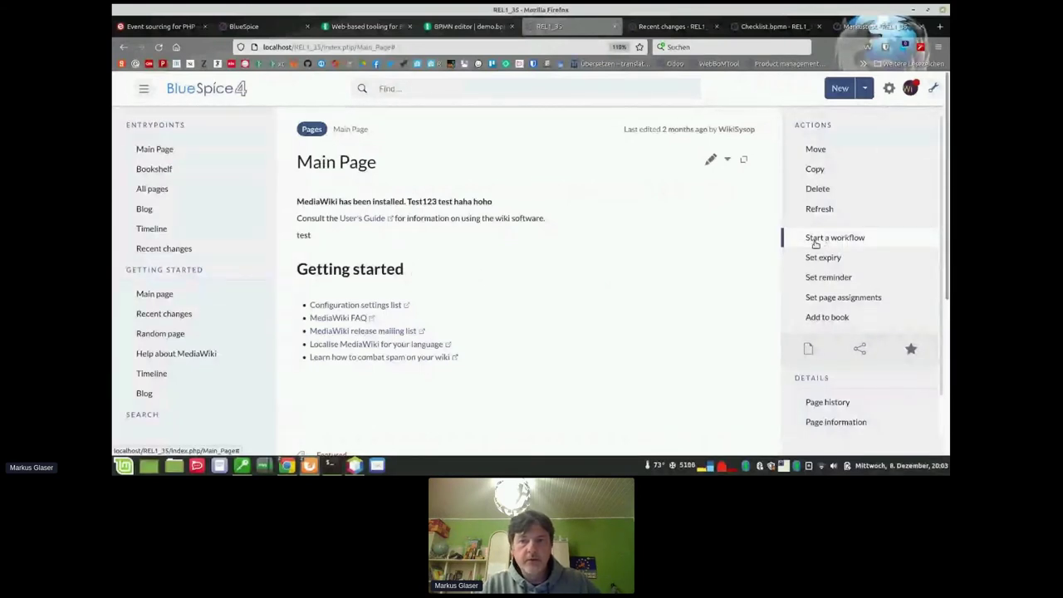
- From the Main Page's Actions, choose 'Single user feedback' as the workflow to start
click(815, 241)
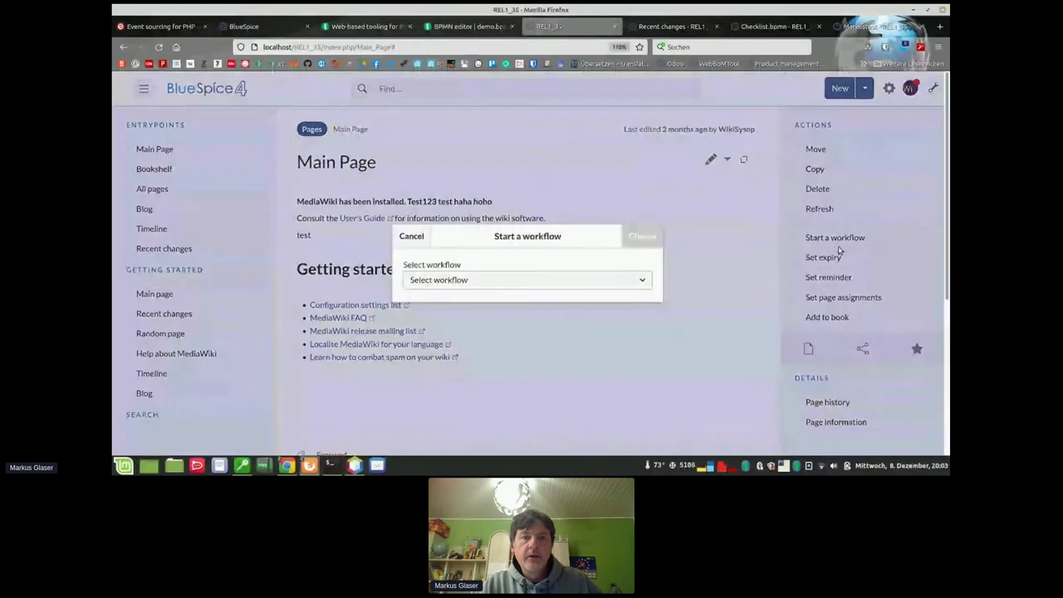
click(526, 285)
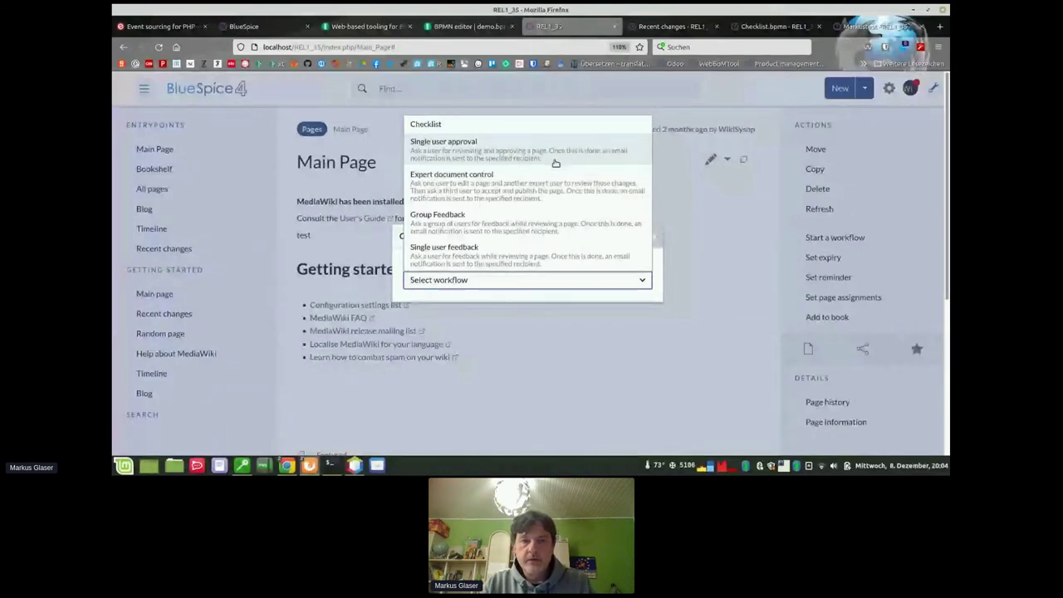
click(510, 250)
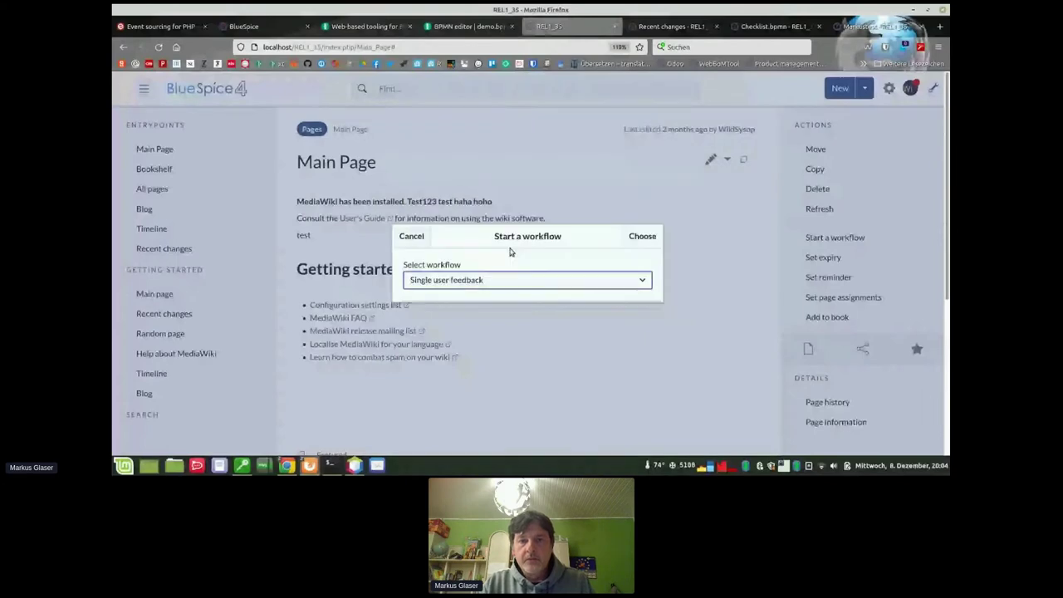
click(640, 237)
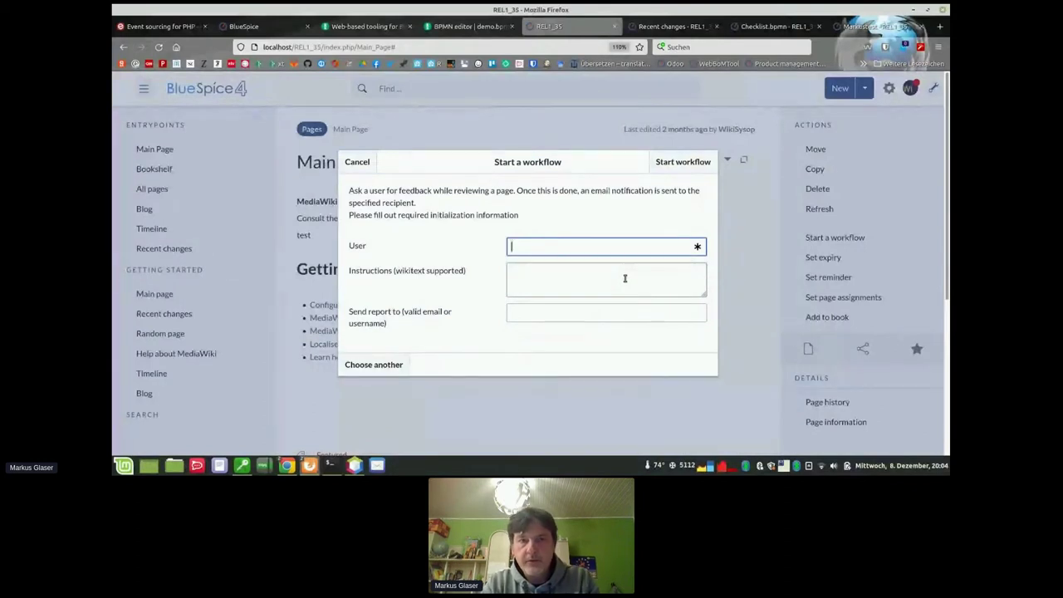
- Draft a feedback request to the admin user with the instructions 'Please confirm things'
text(Wiki)
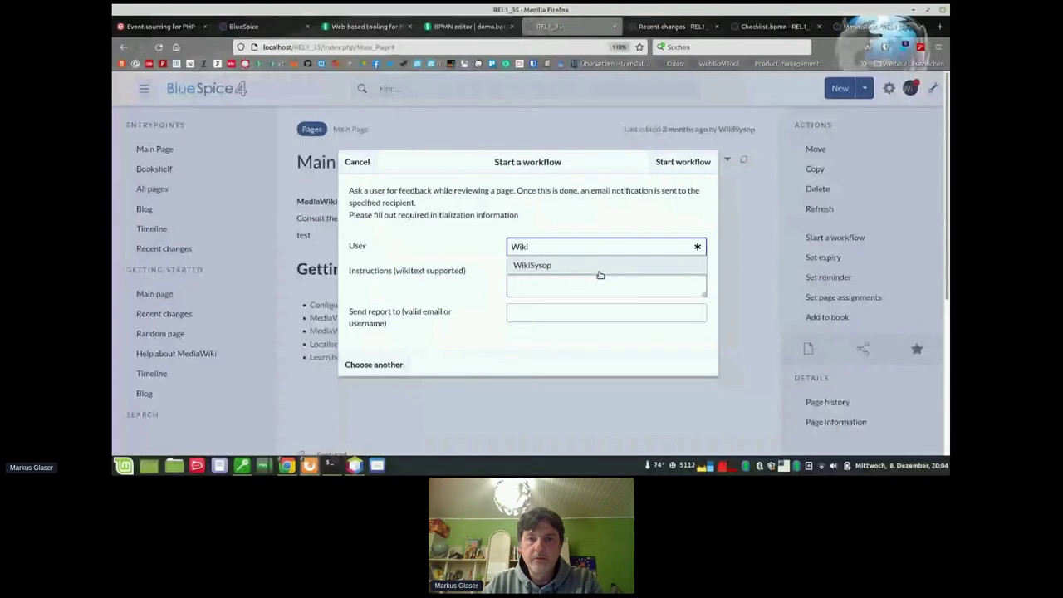
click(598, 267)
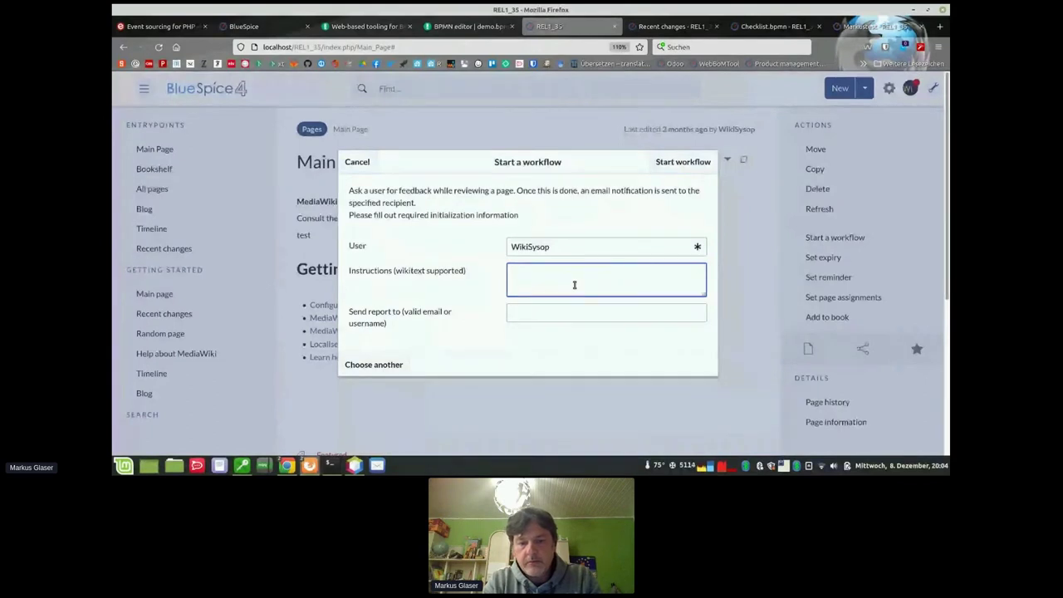
text(Please confir)
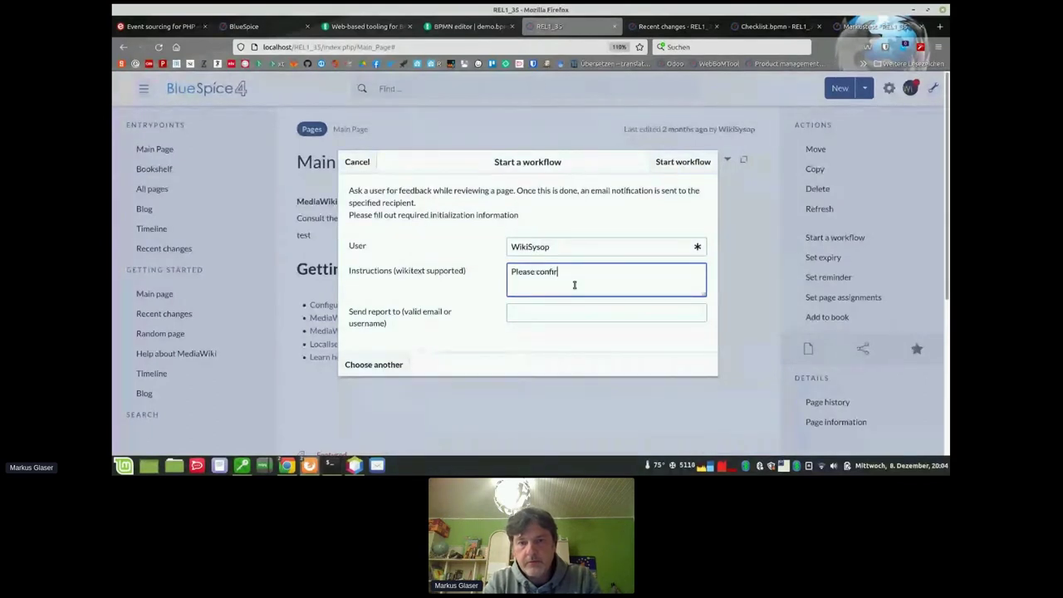
text(m things)
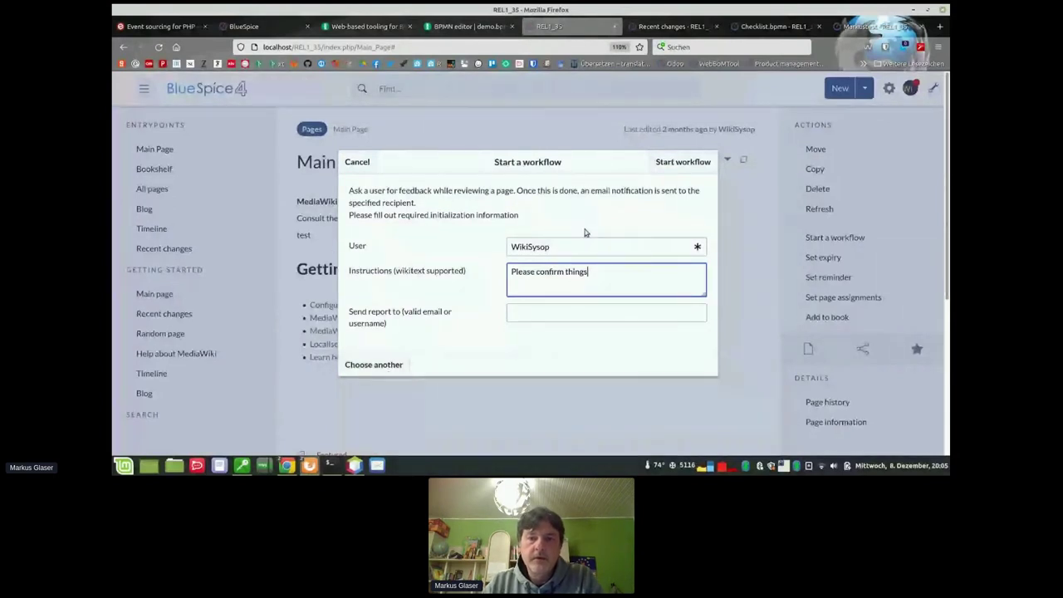
- Discard the draft and preview the Expert document control setup form
click(377, 364)
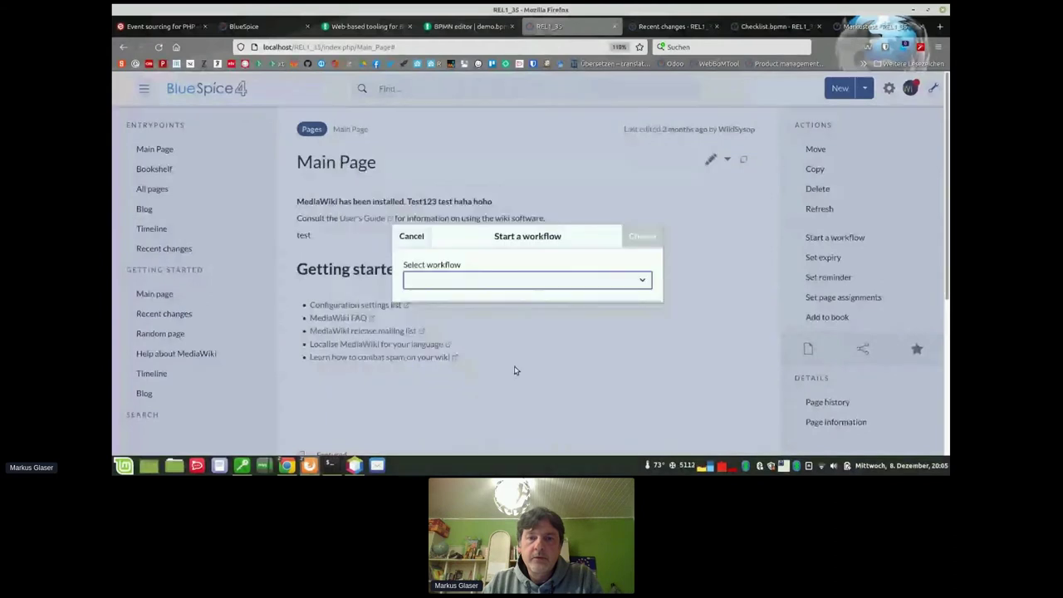
click(505, 281)
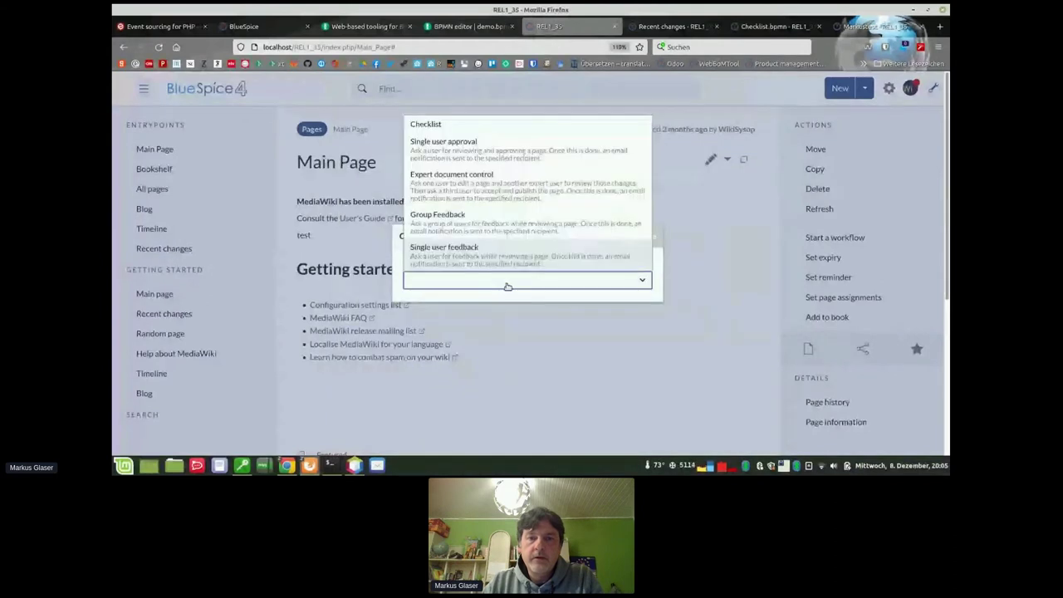
click(497, 191)
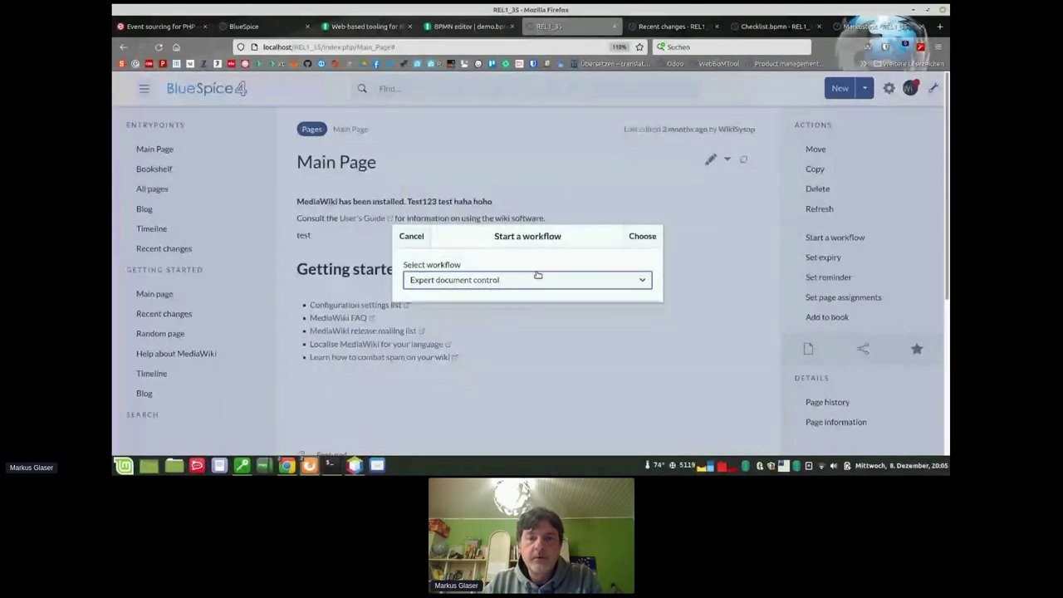
click(641, 235)
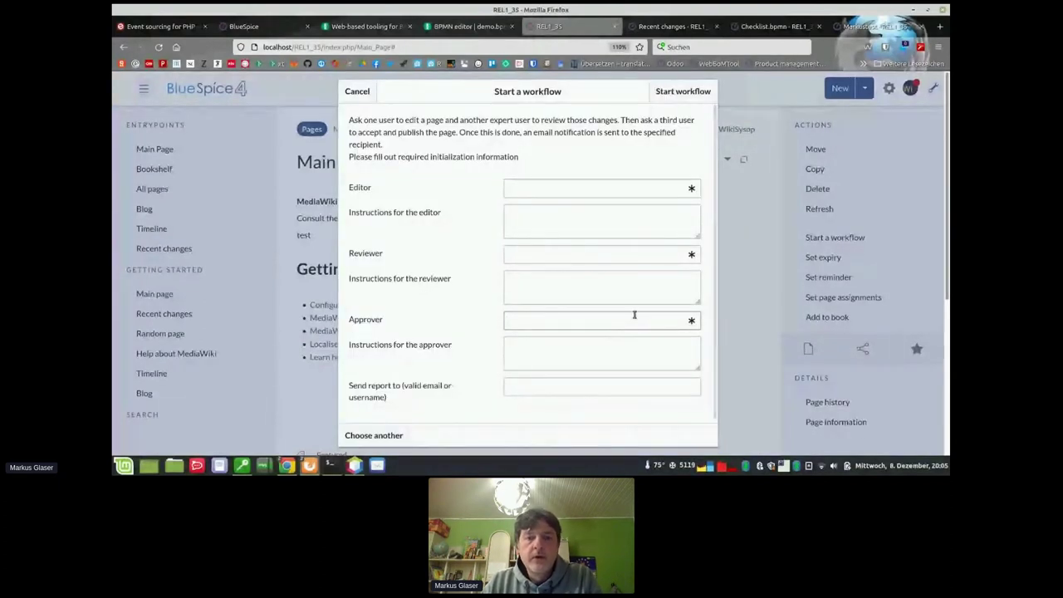
- Go back and reopen a blank Single user feedback setup form
click(372, 435)
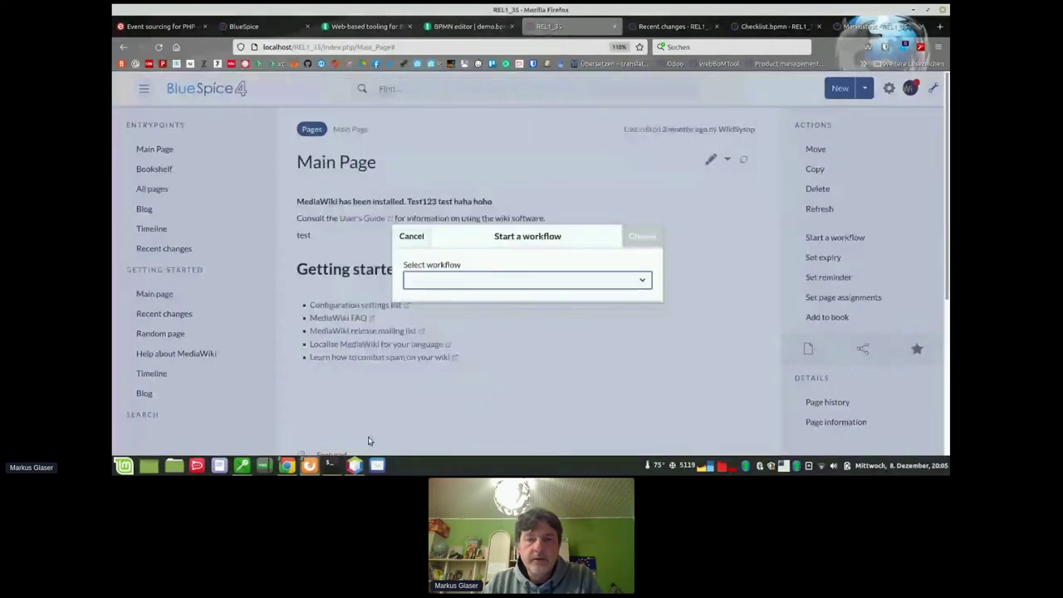
click(552, 285)
click(490, 256)
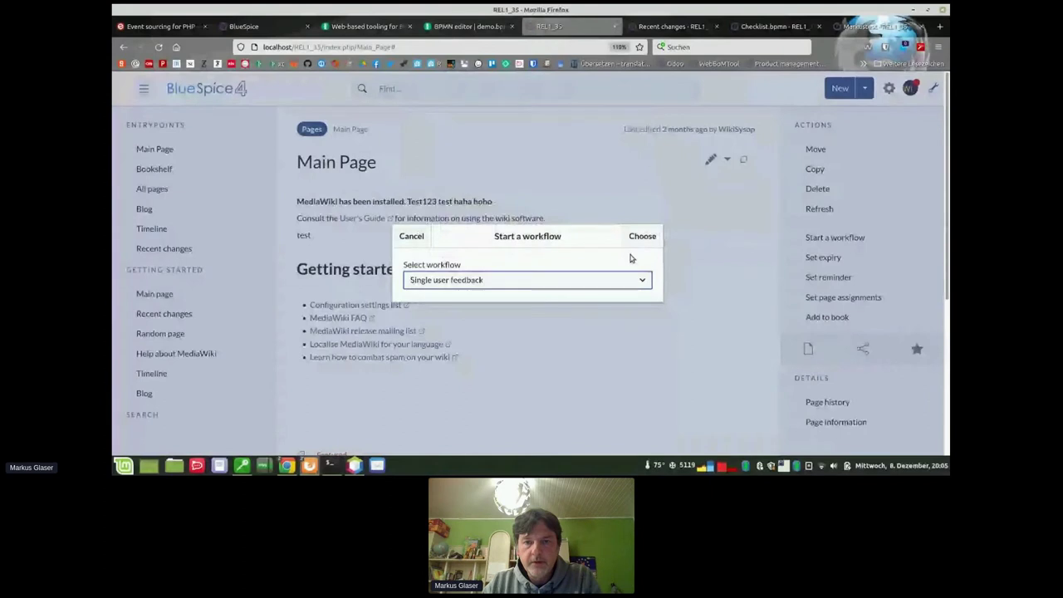
click(640, 237)
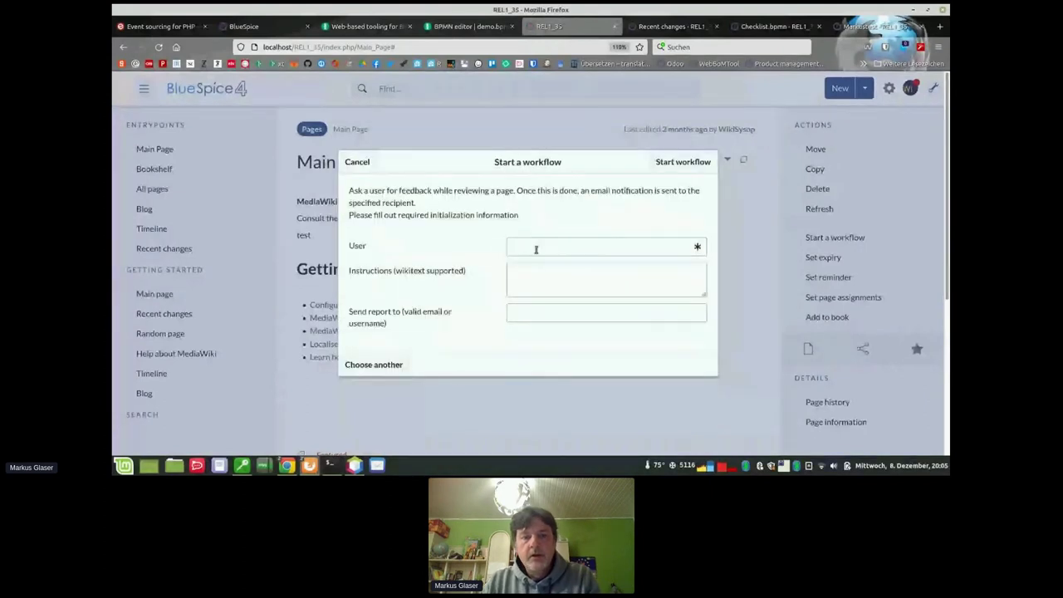
- Assign the request to the admin user, instruct 'Please do something here!', and launch it
click(536, 247)
text(Wiki)
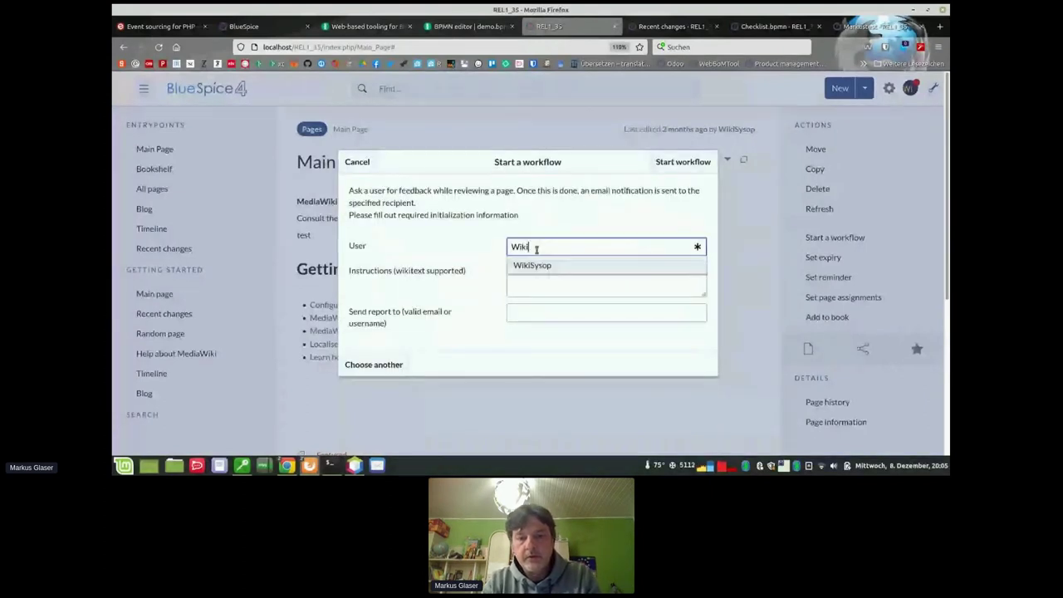
text(Sysop)
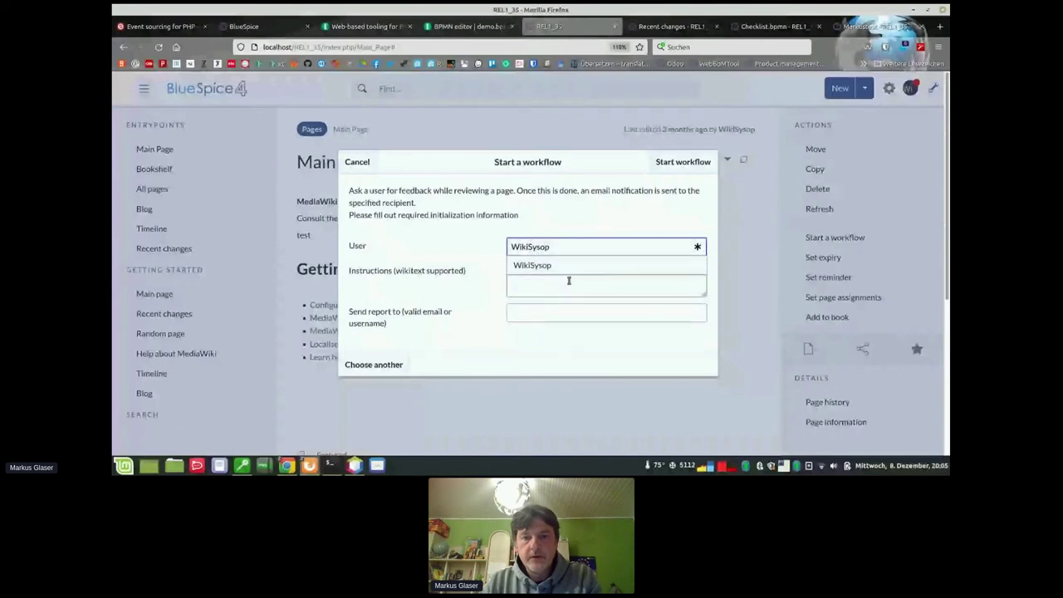
click(569, 281)
text(Ple)
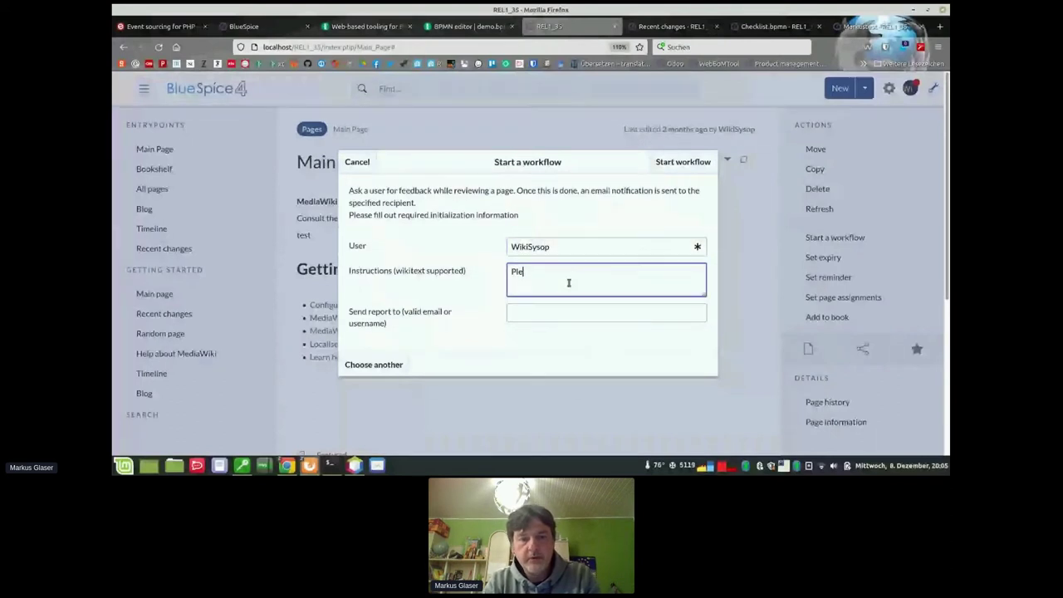
text(ase)
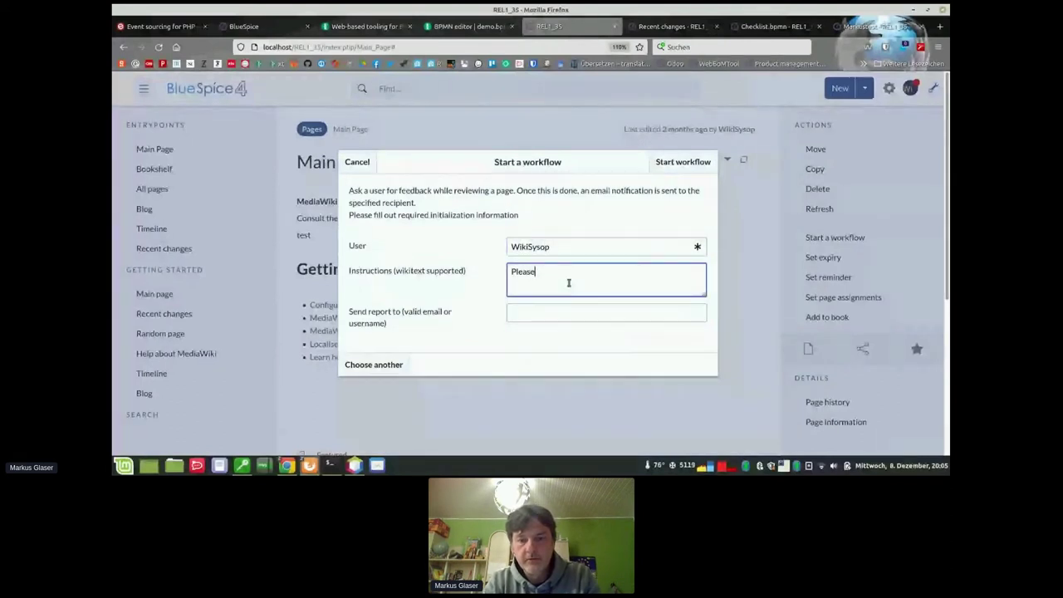
text( do something here!)
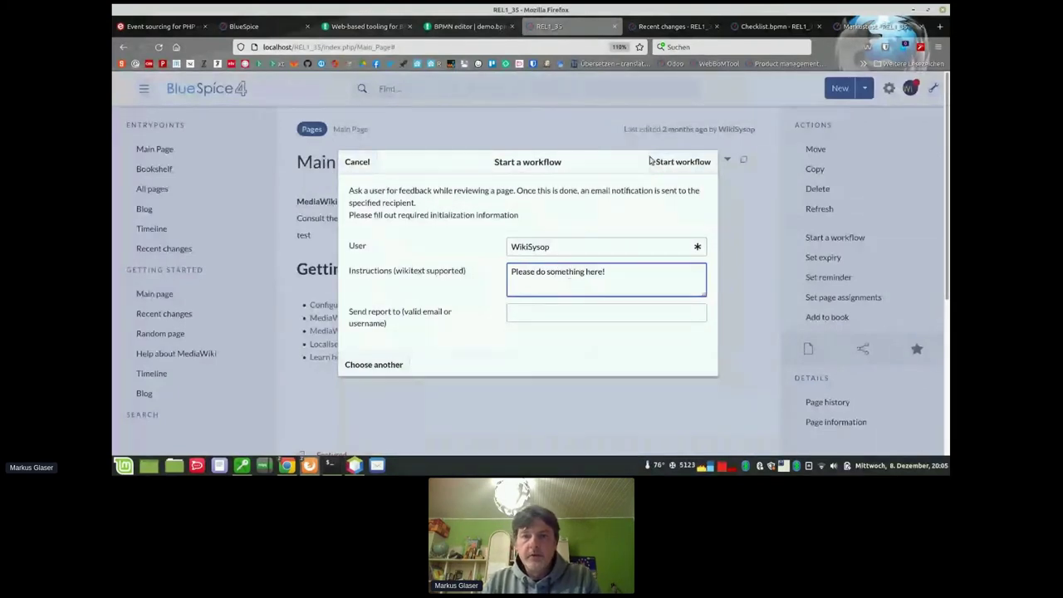
click(674, 161)
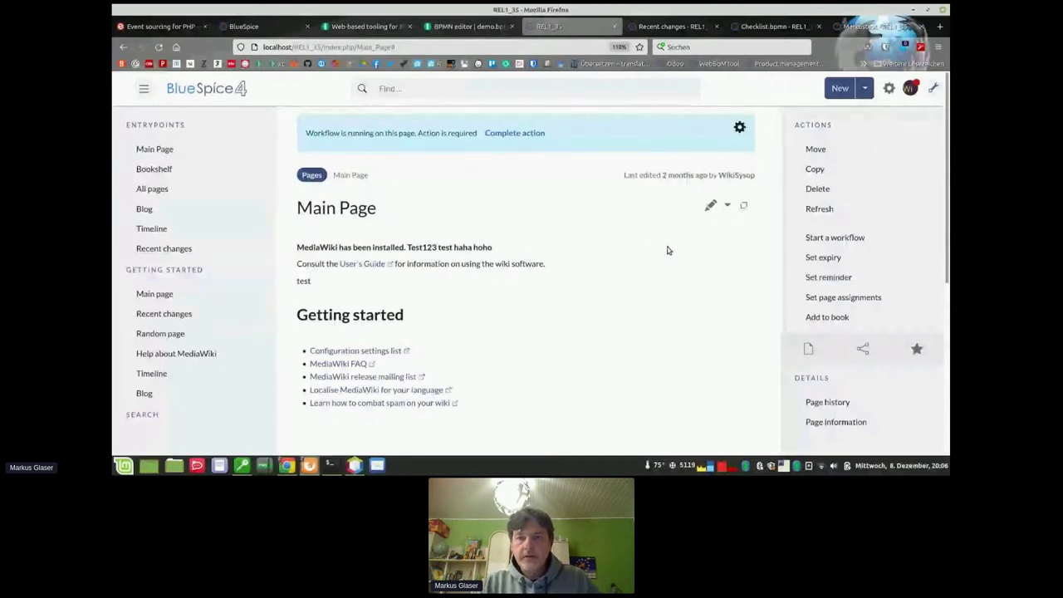
click(739, 129)
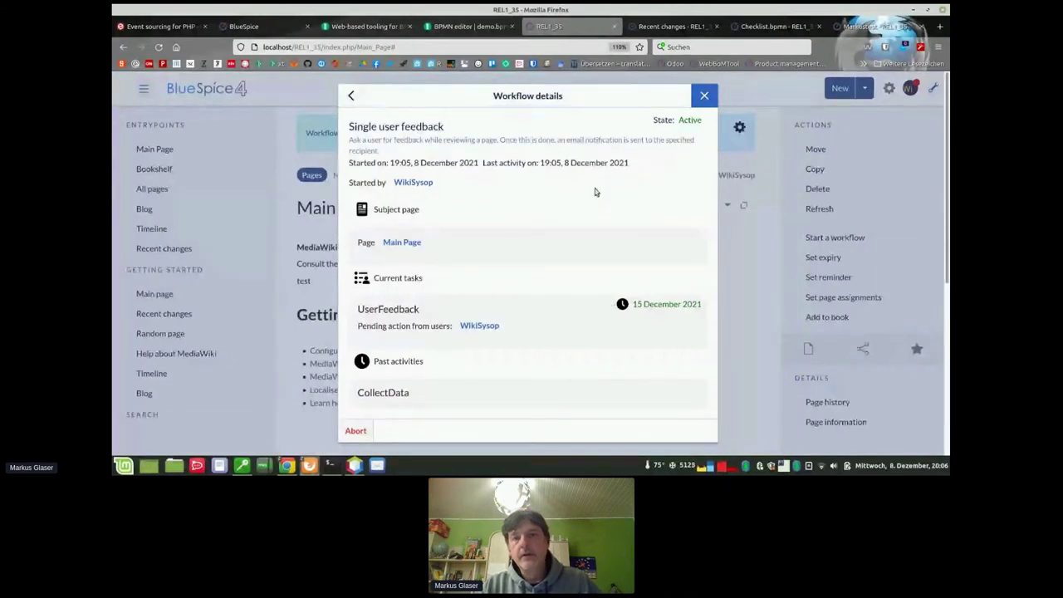
click(704, 96)
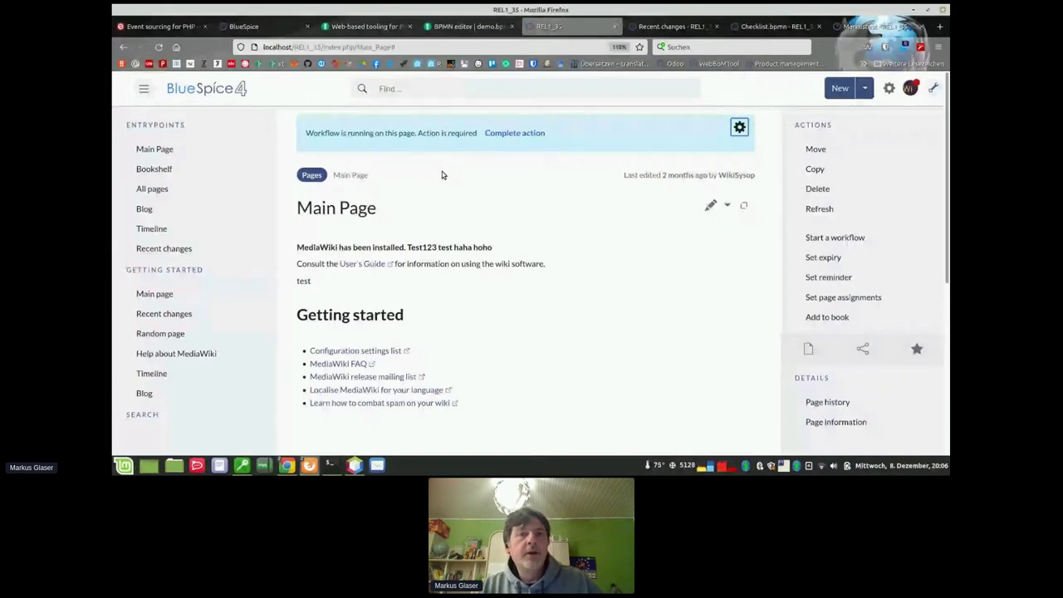
- Open the pending feedback task and submit it with the comment 'Something done'
click(514, 134)
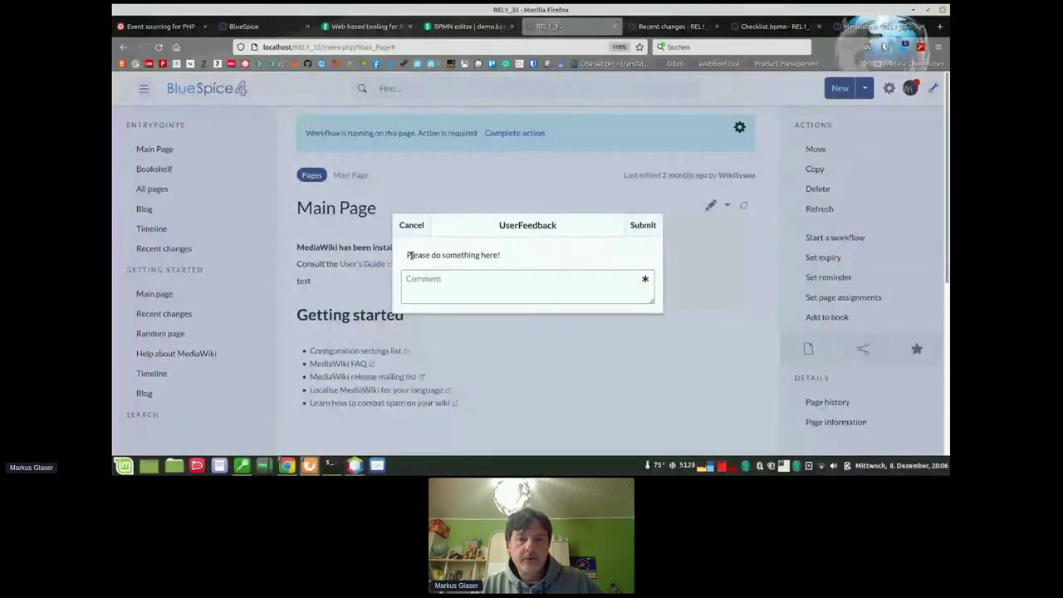
click(456, 276)
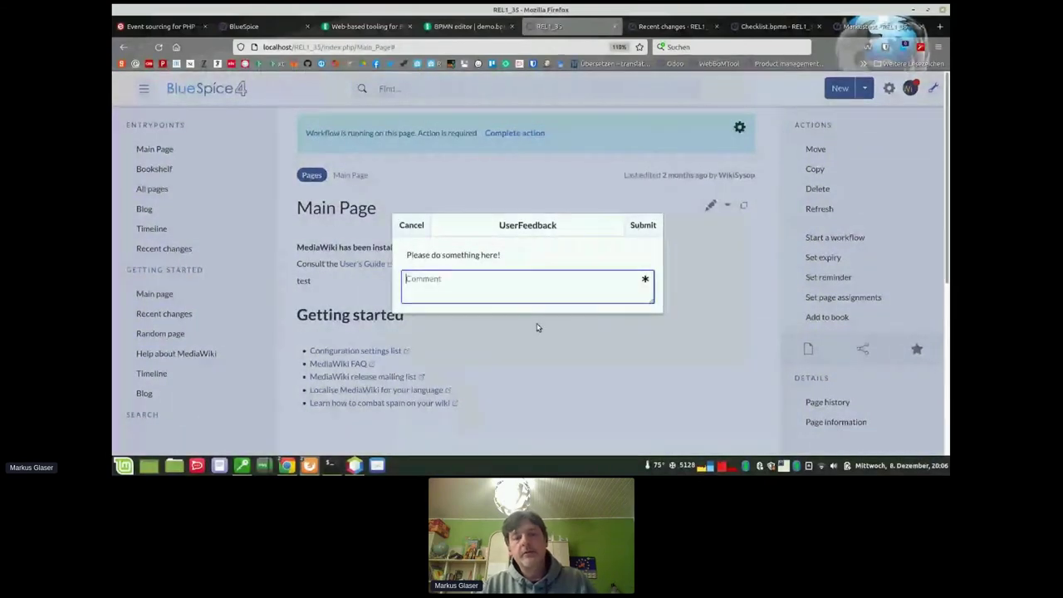
text(Something)
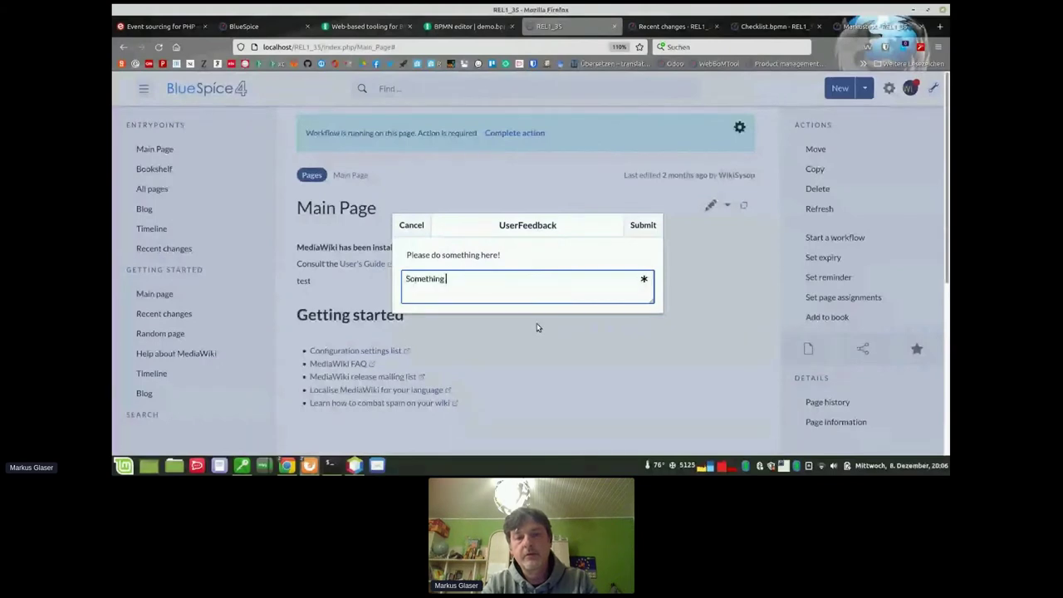
text( done)
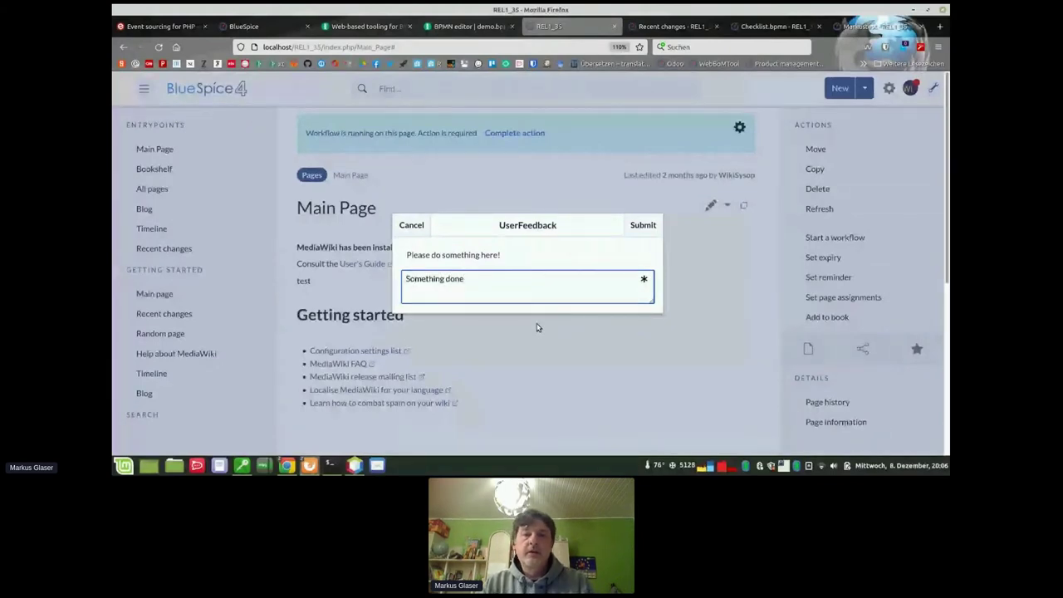
click(647, 227)
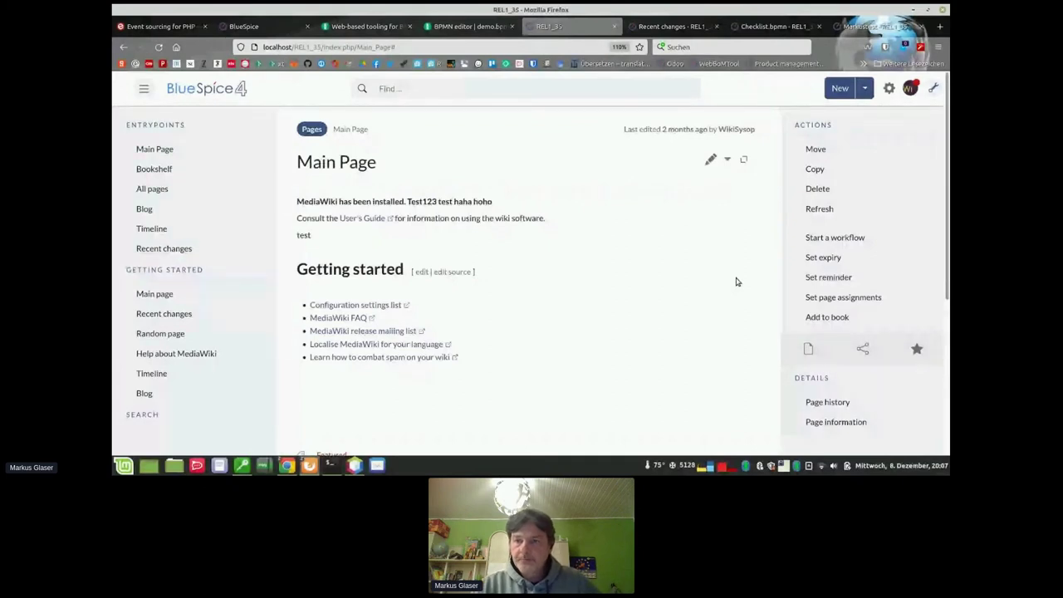
- Choose 'Single user feedback' as a new workflow for the Main Page
click(816, 241)
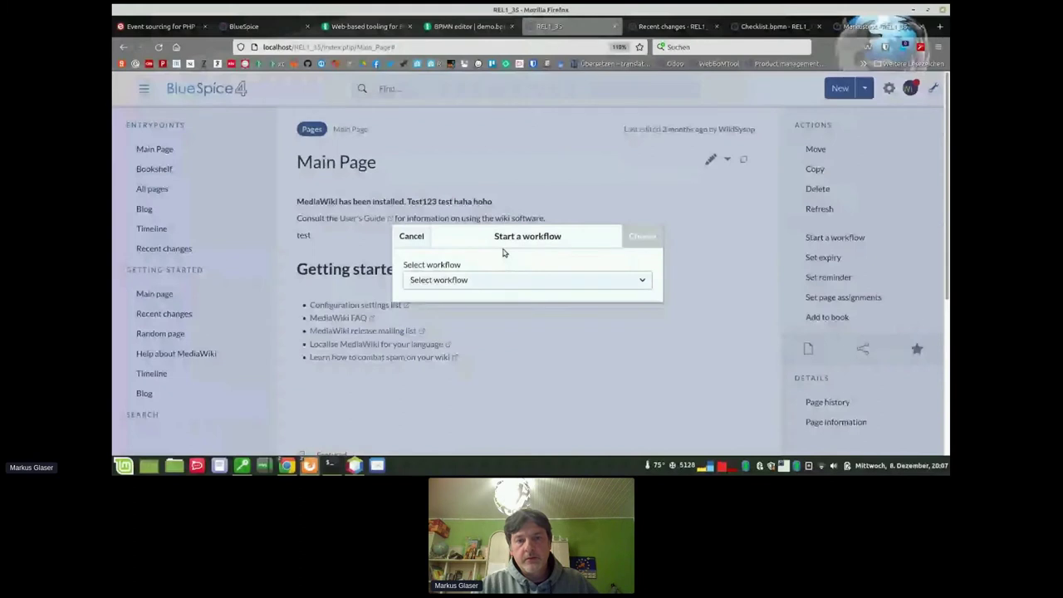
click(515, 280)
click(498, 247)
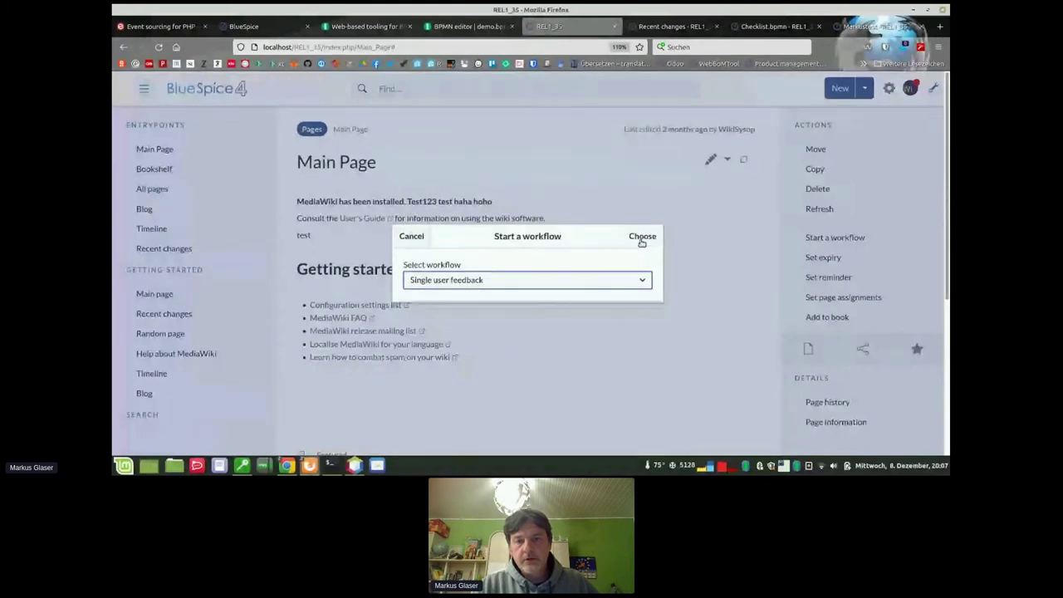
click(642, 237)
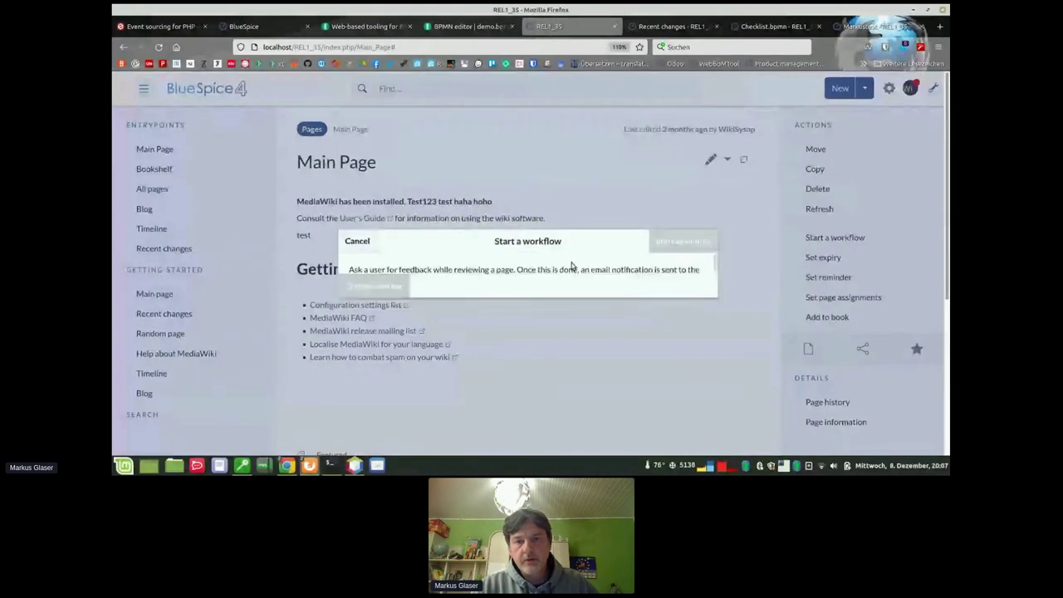
- Address the request to the admin user with instructions 'now' and start the workflow
click(537, 246)
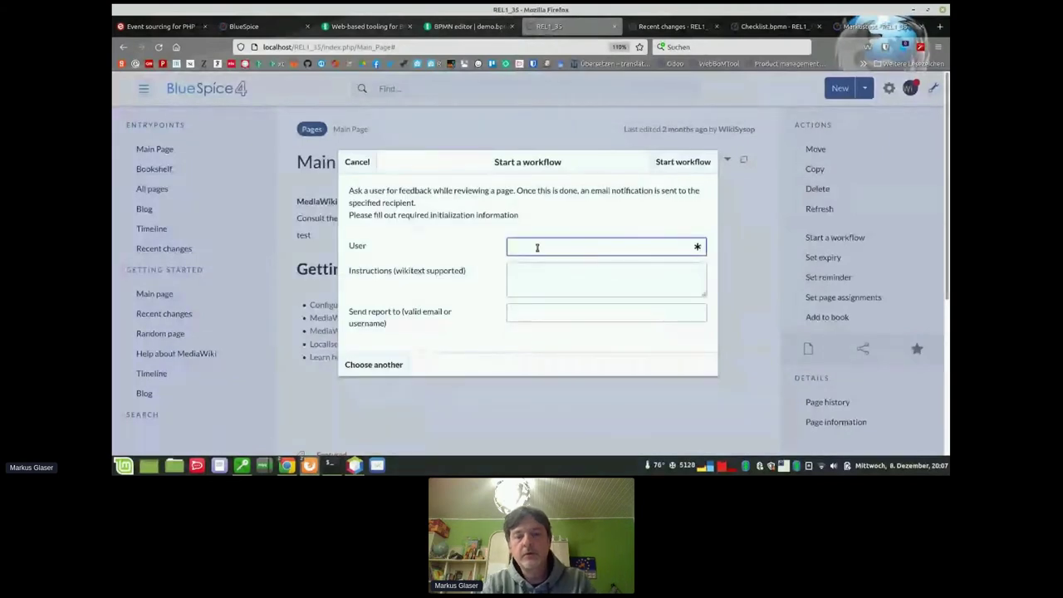
text(WikiS)
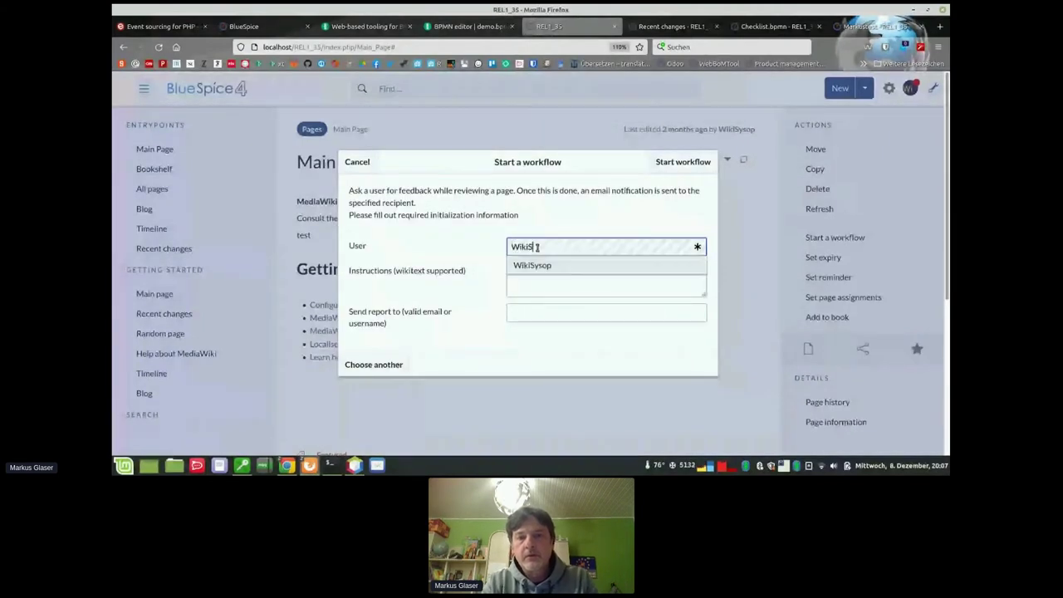
text(ysop)
click(557, 294)
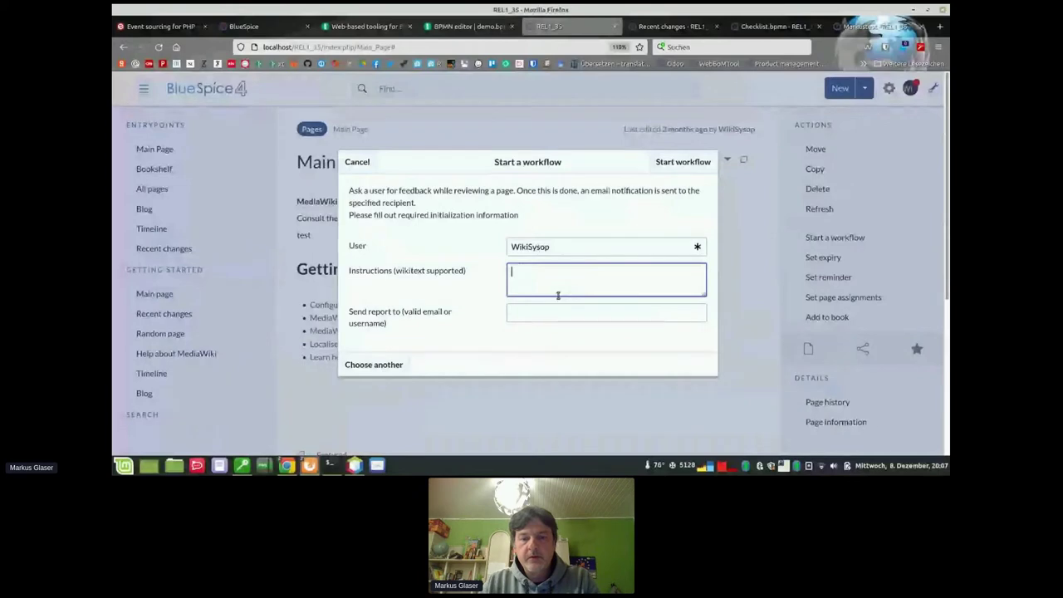
text(now)
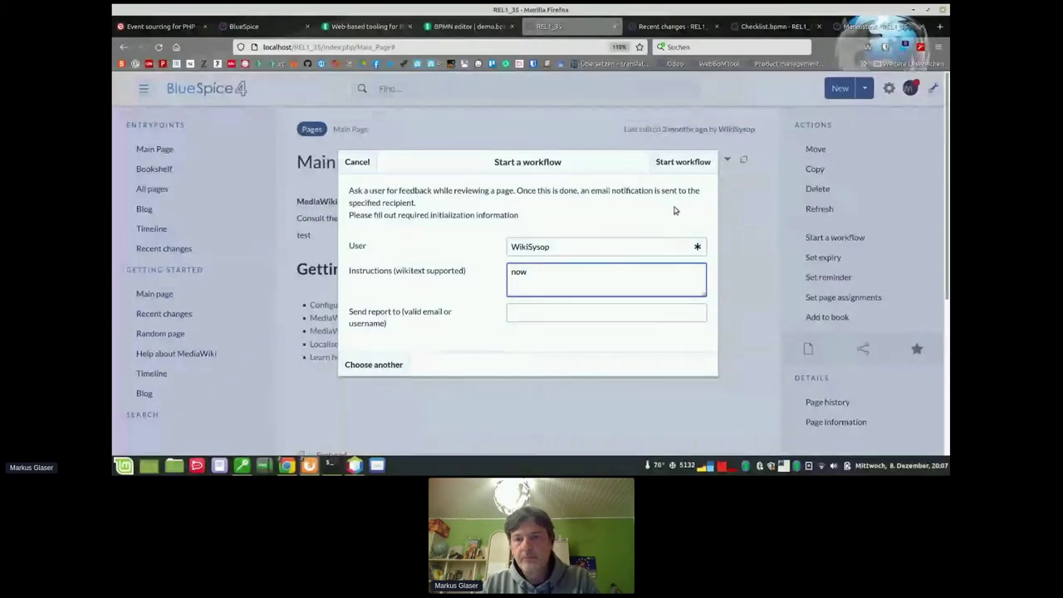
click(674, 153)
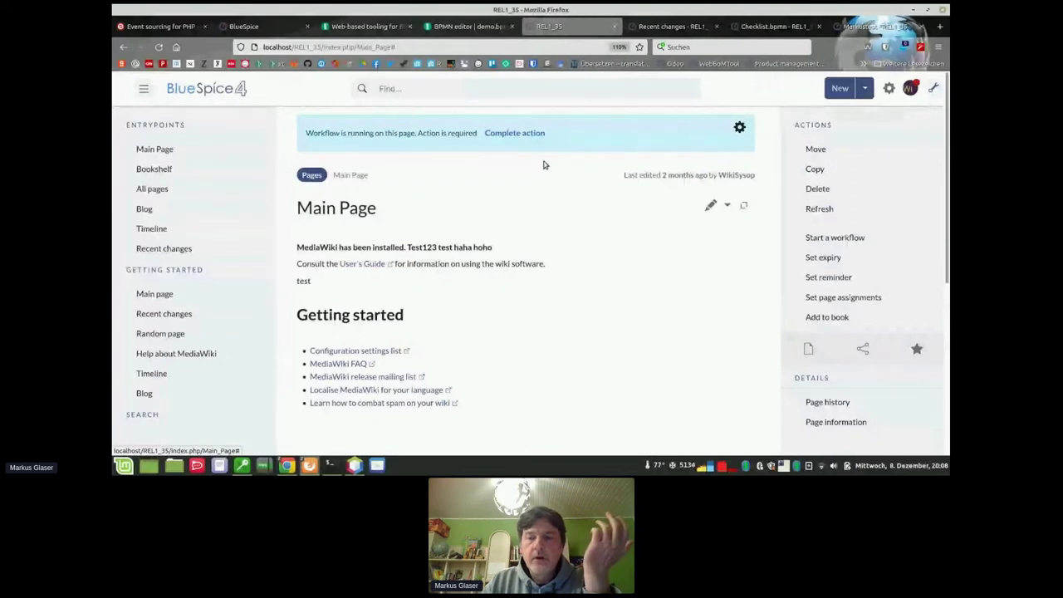
click(908, 90)
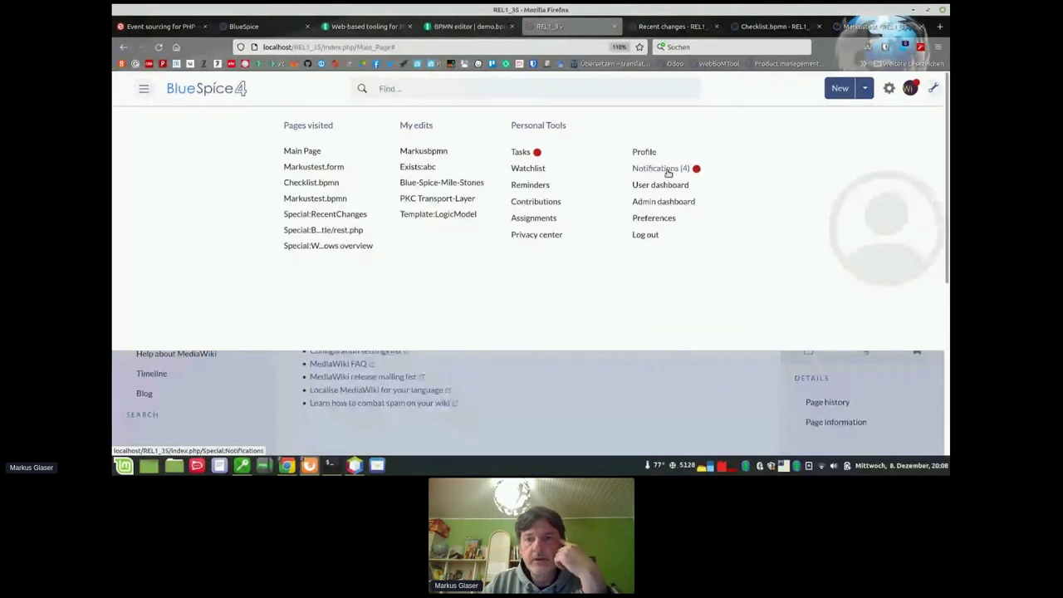
click(520, 154)
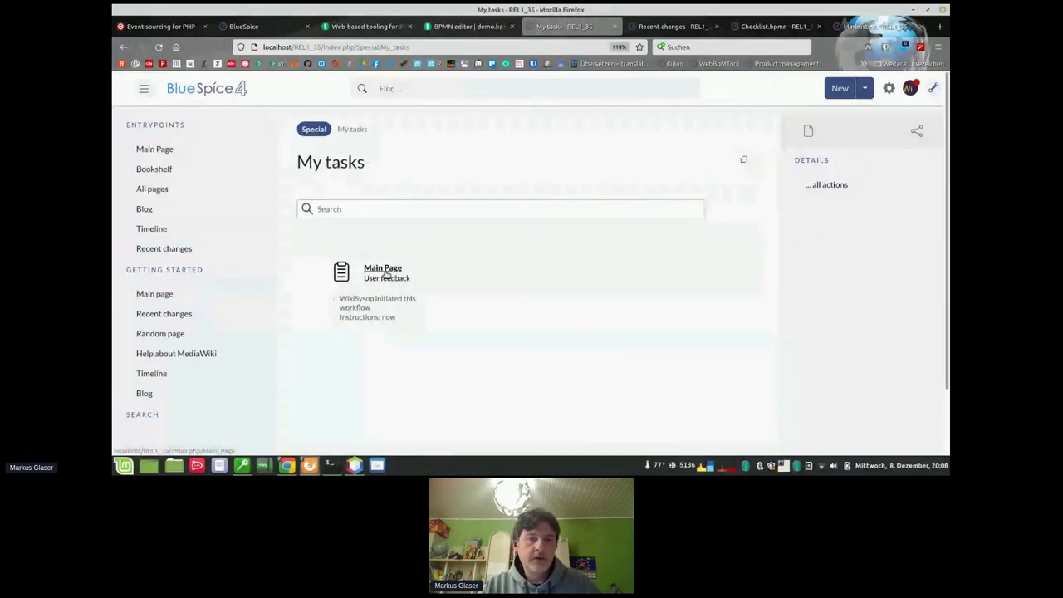
click(412, 287)
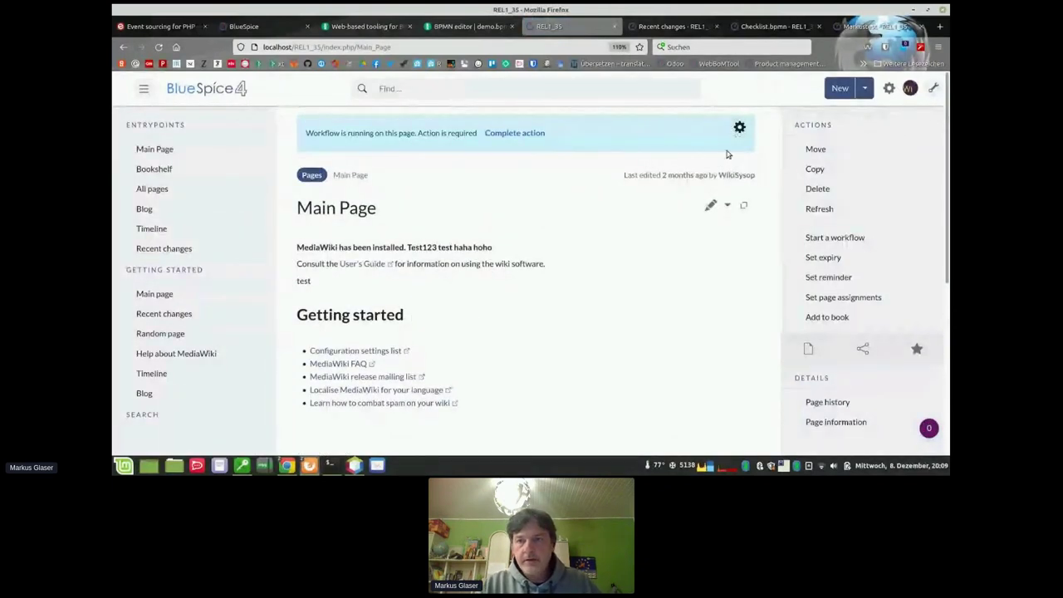
- Open the Workflows overview from the gear menu and switch the list to All workflows
click(888, 89)
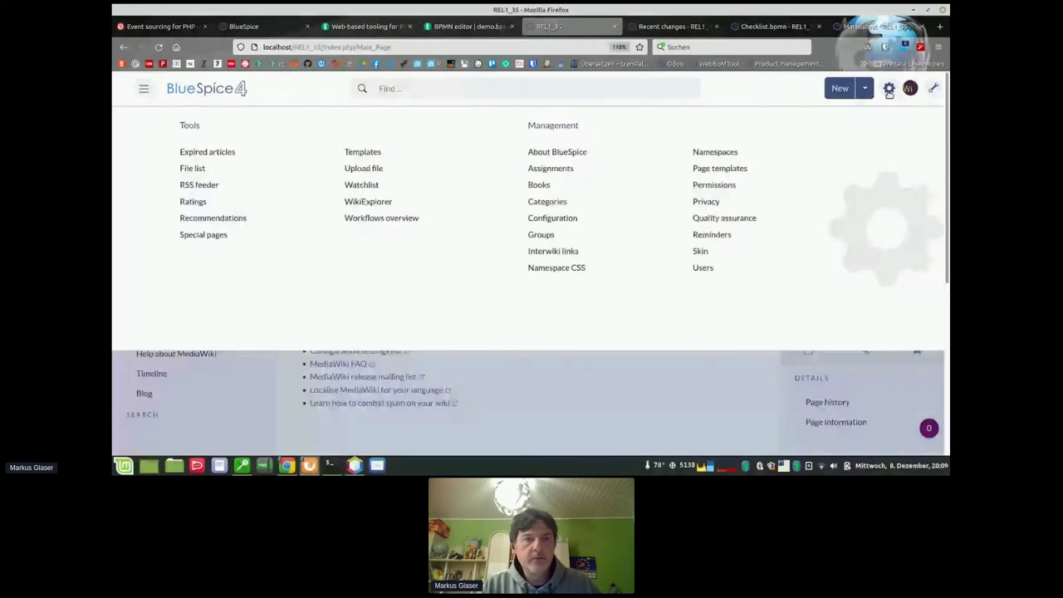
click(404, 221)
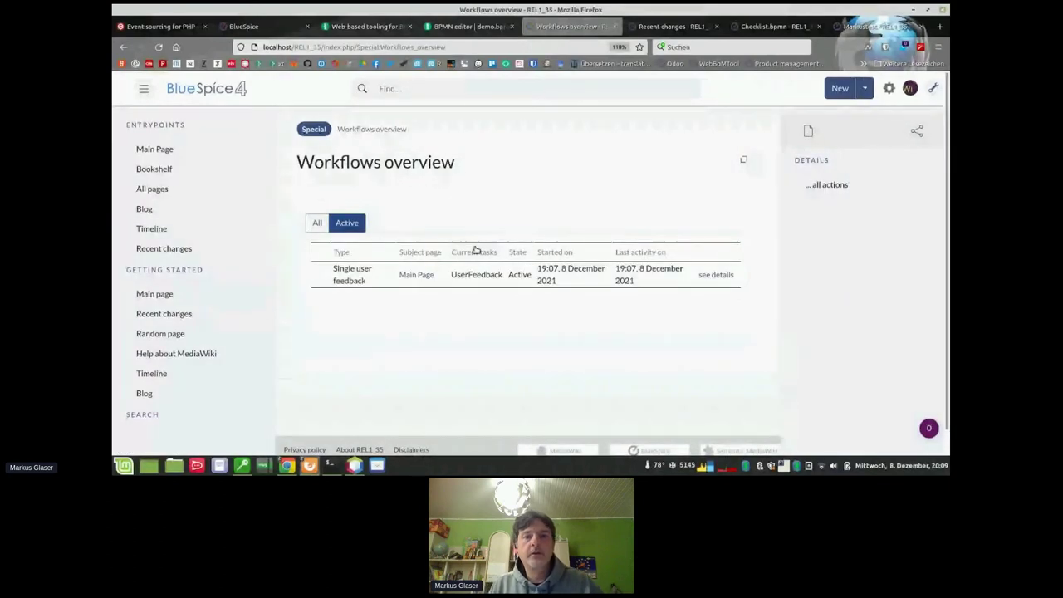
click(318, 224)
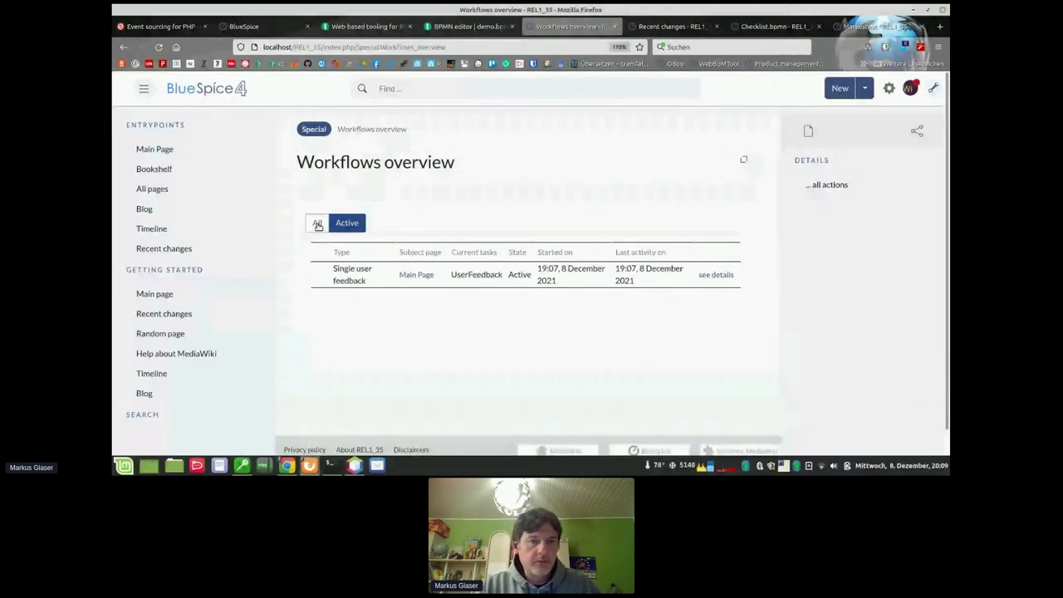
click(318, 224)
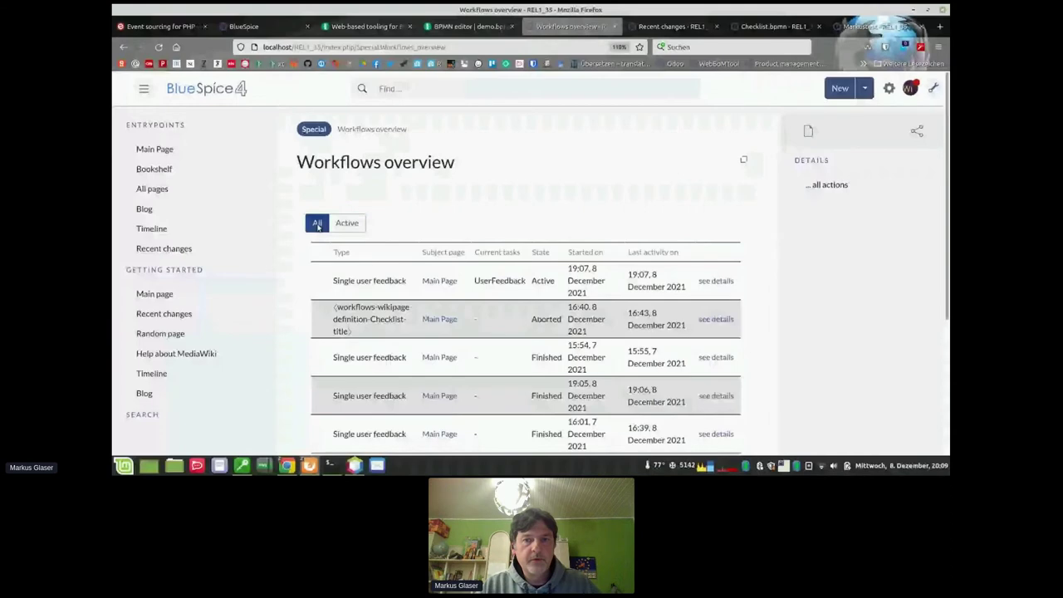
scroll(557, 297, down, 3)
scroll(557, 297, up, 3)
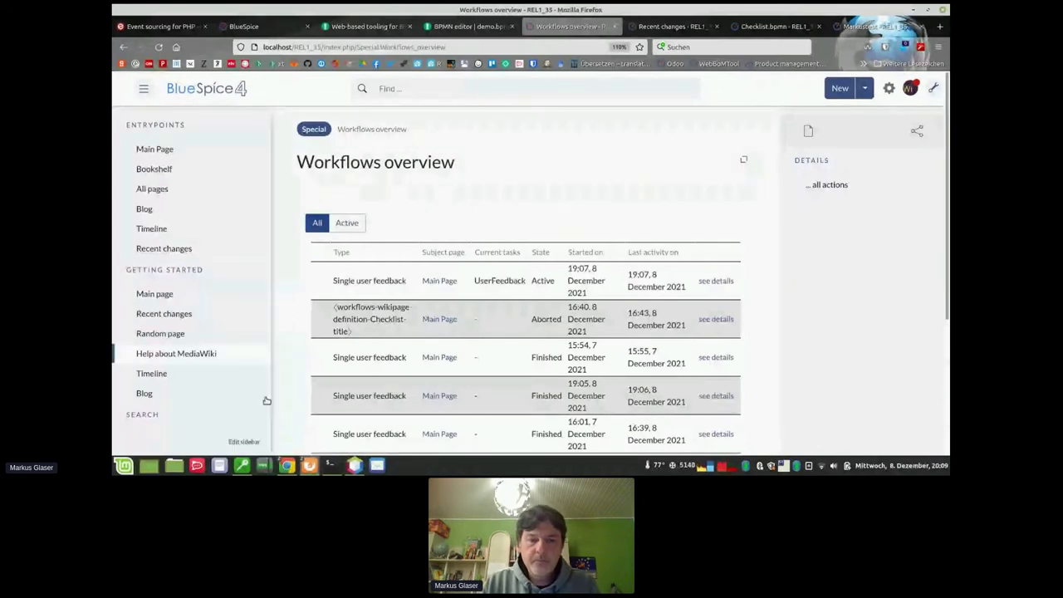
mouse_move(308, 466)
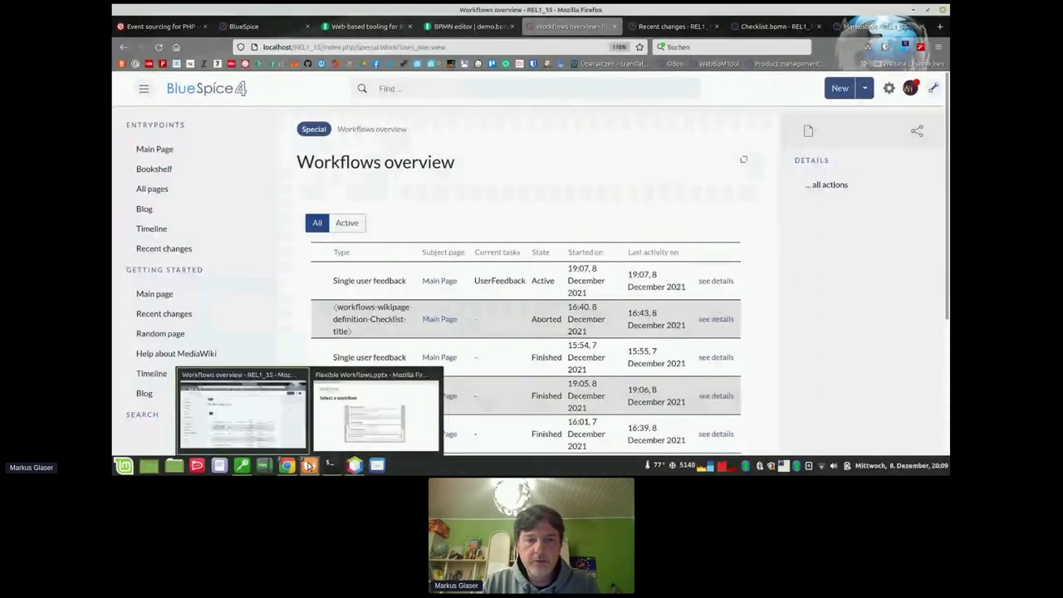
- Return to the Flexible Workflows slideshow and advance four slides to 'Keep track of open tasks'
click(375, 415)
key(Right)
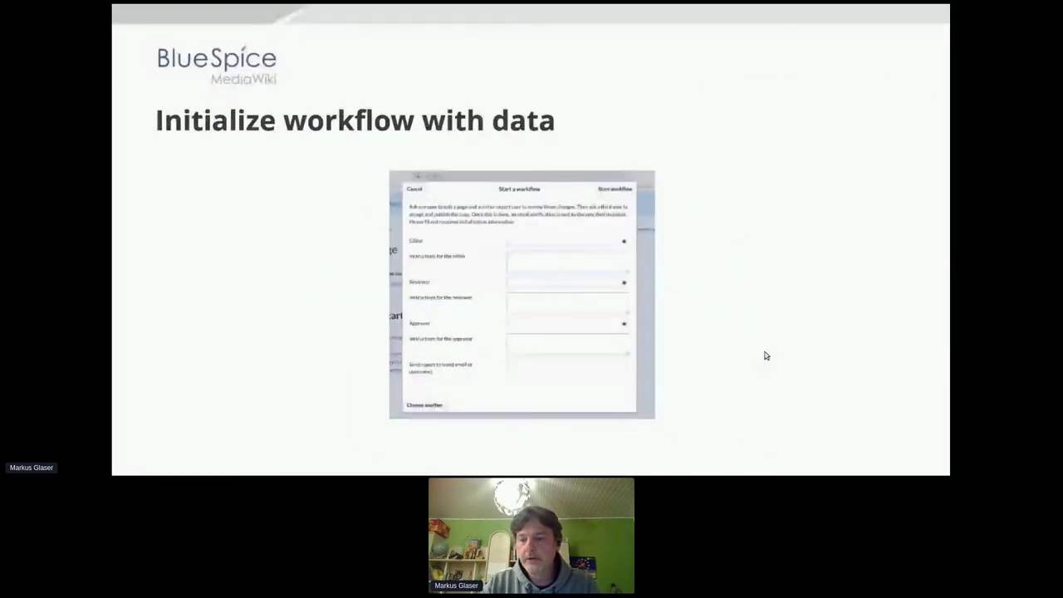
key(Right)
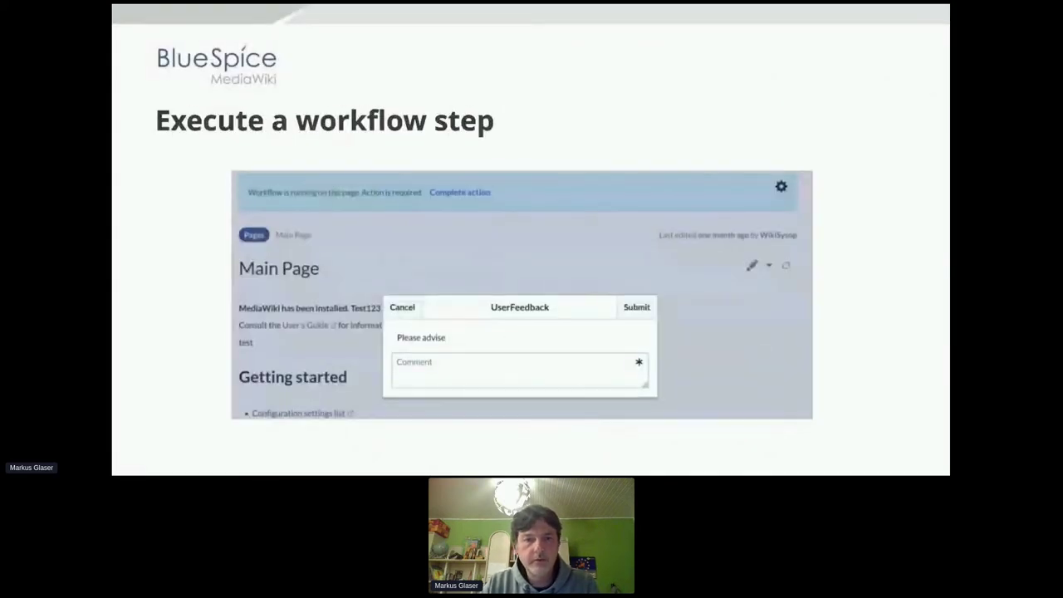
key(Right)
key(Right)
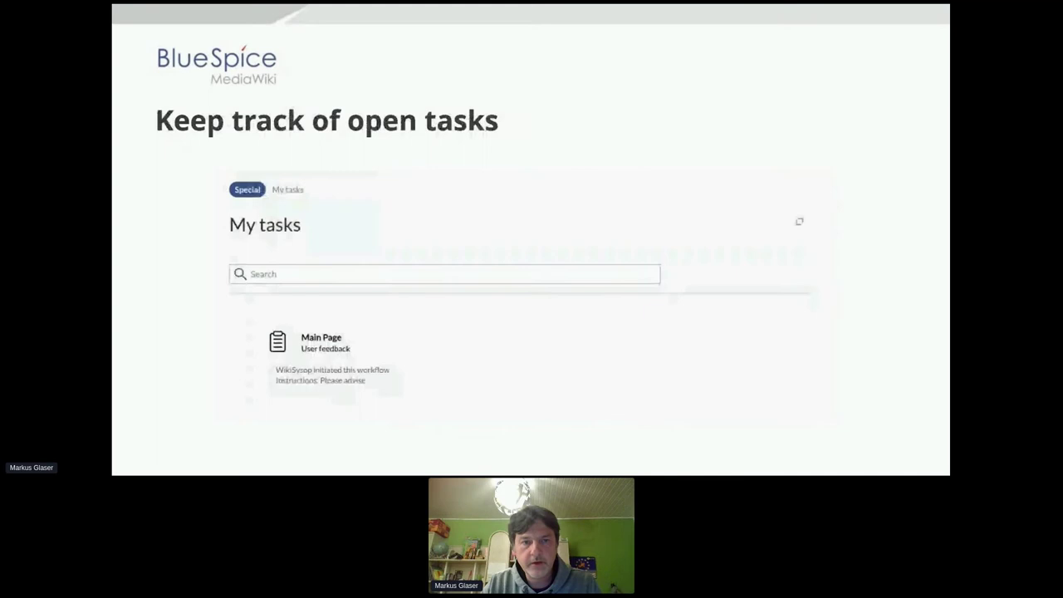
key(Right)
key(Right)
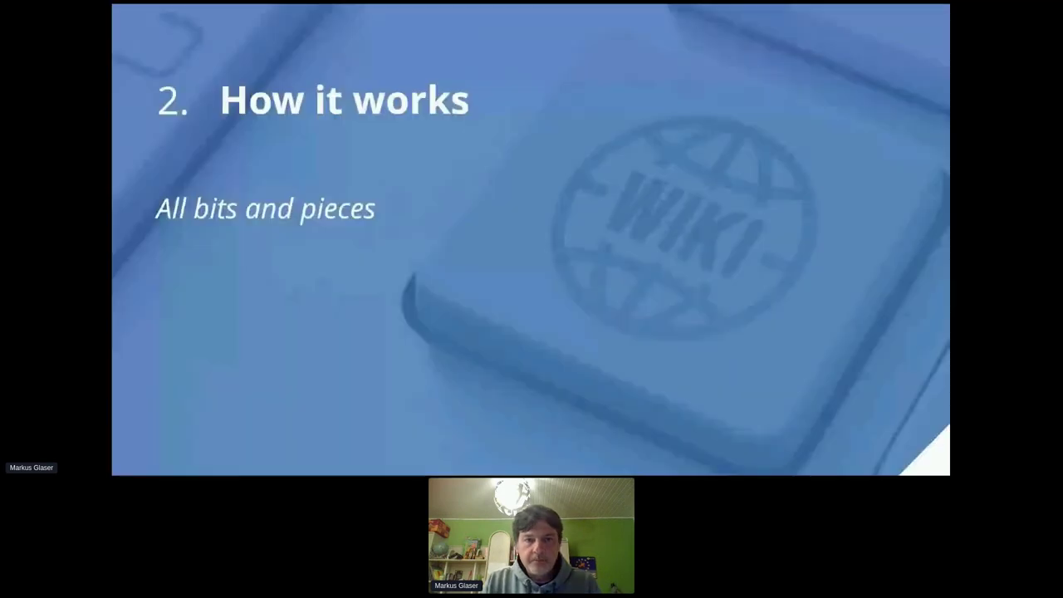